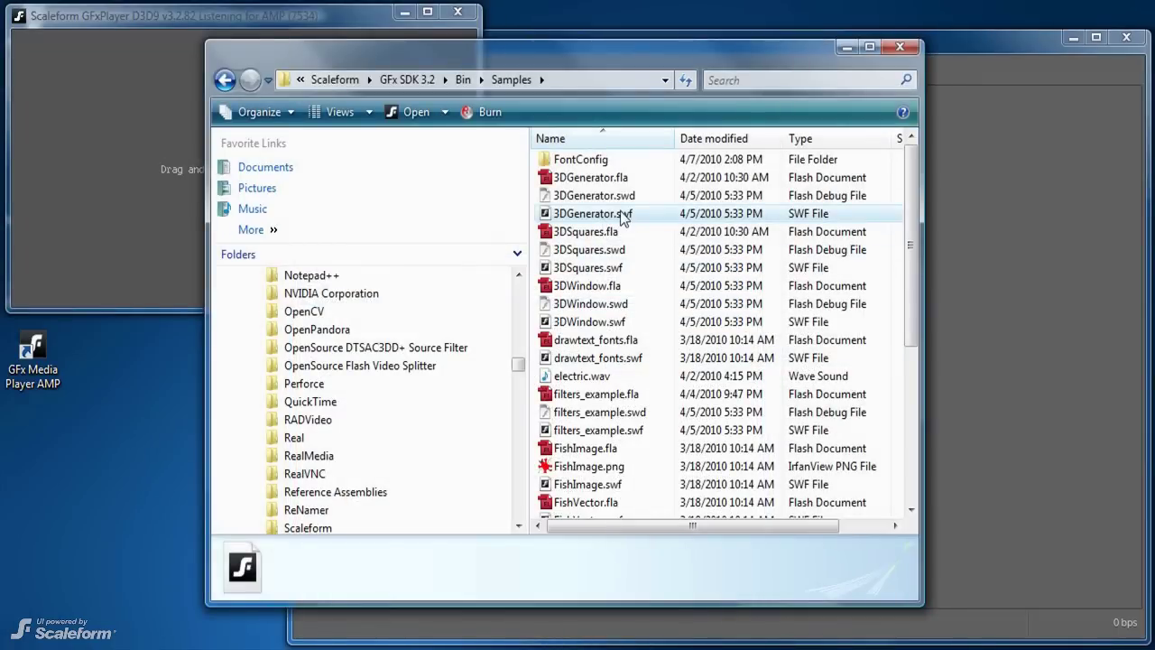
Drop 3DGenerator.swf from Explorer onto GFxPlayer so its reactor-control G2 menu plays
left_click_drag(623, 219, 102, 131)
Close the file browser, connect AMP to 127.0.0.1 port 7534, and zoom the timeline to 800%
left_click(900, 46)
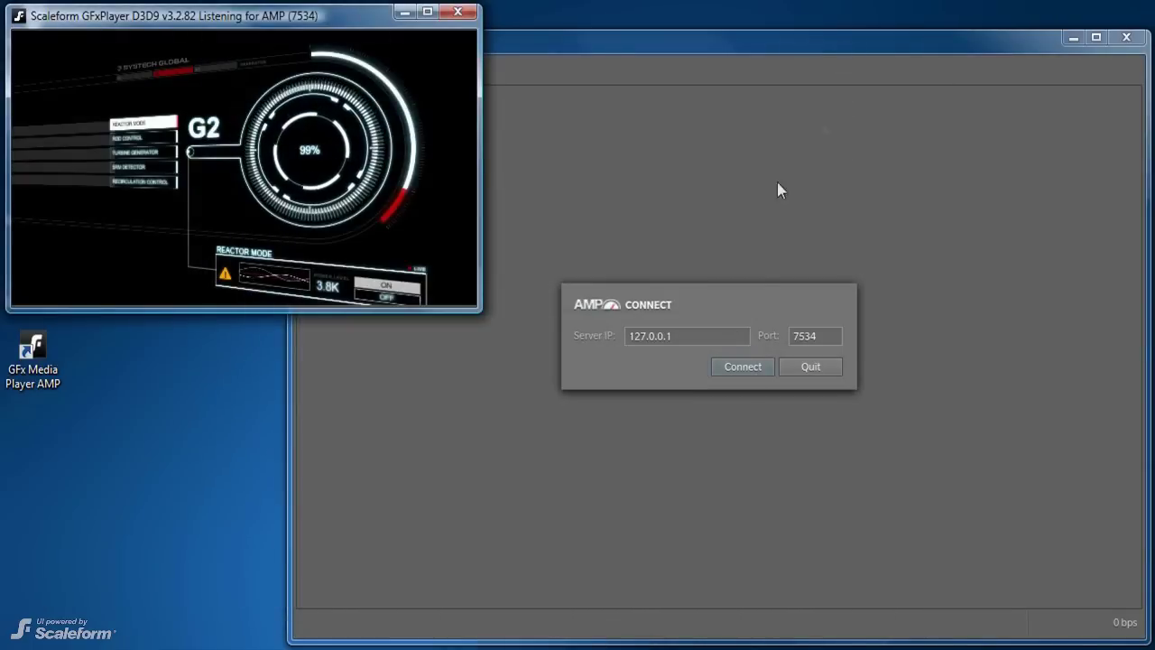
left_click(742, 370)
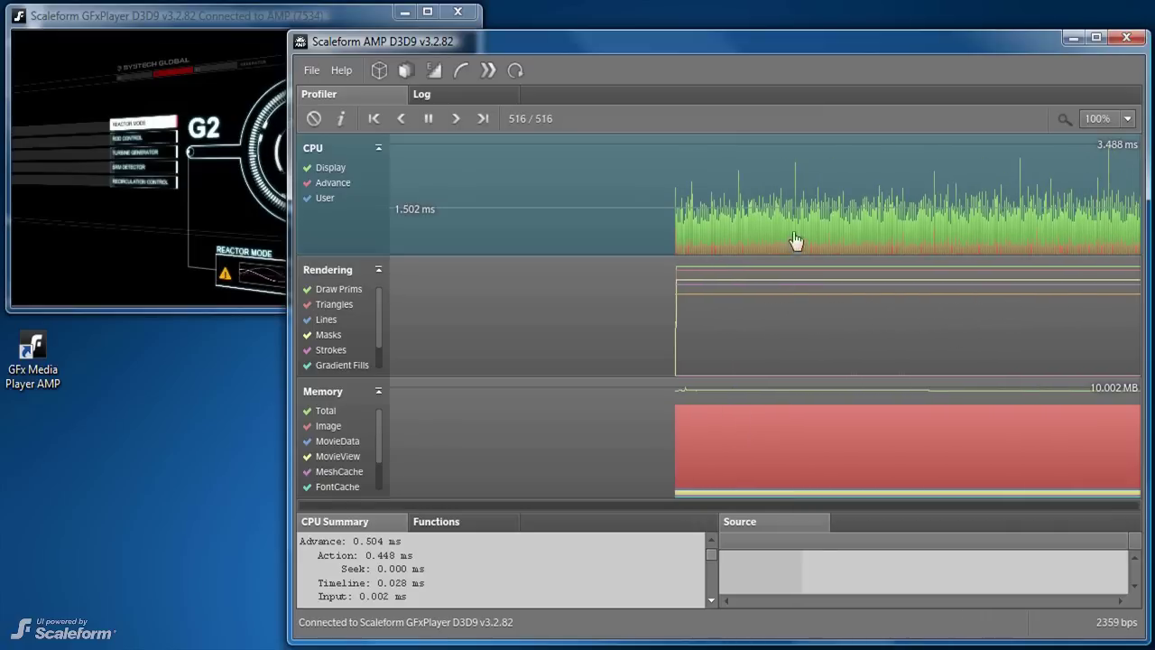
scroll(817, 228, "up", 6)
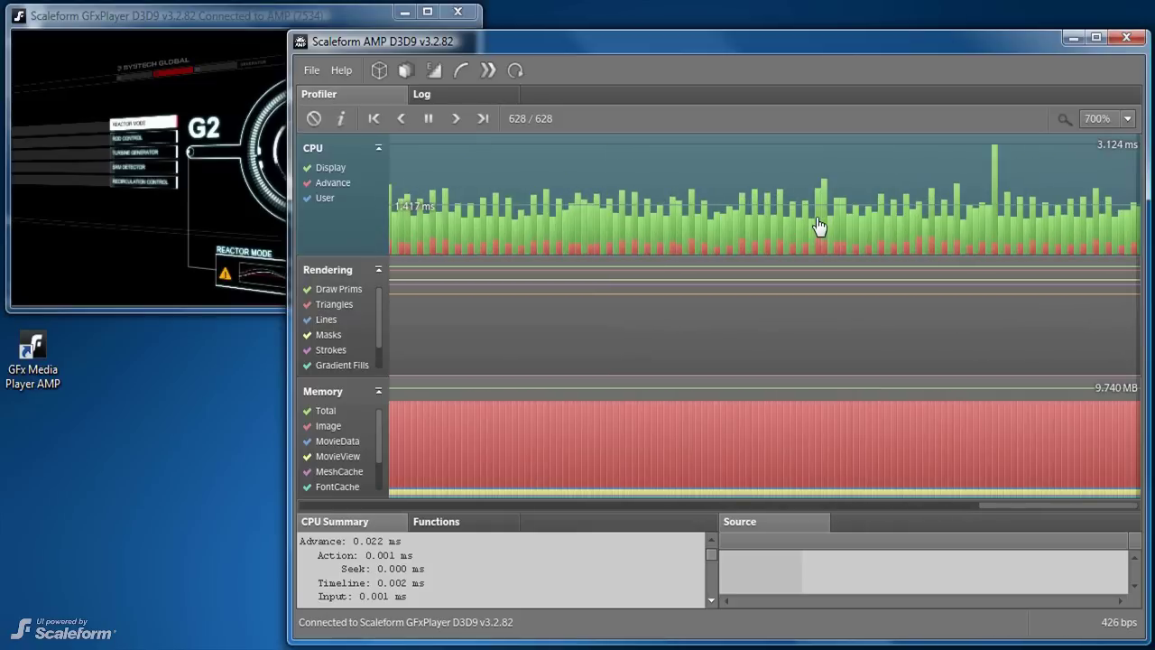
scroll(819, 227, "up", 1)
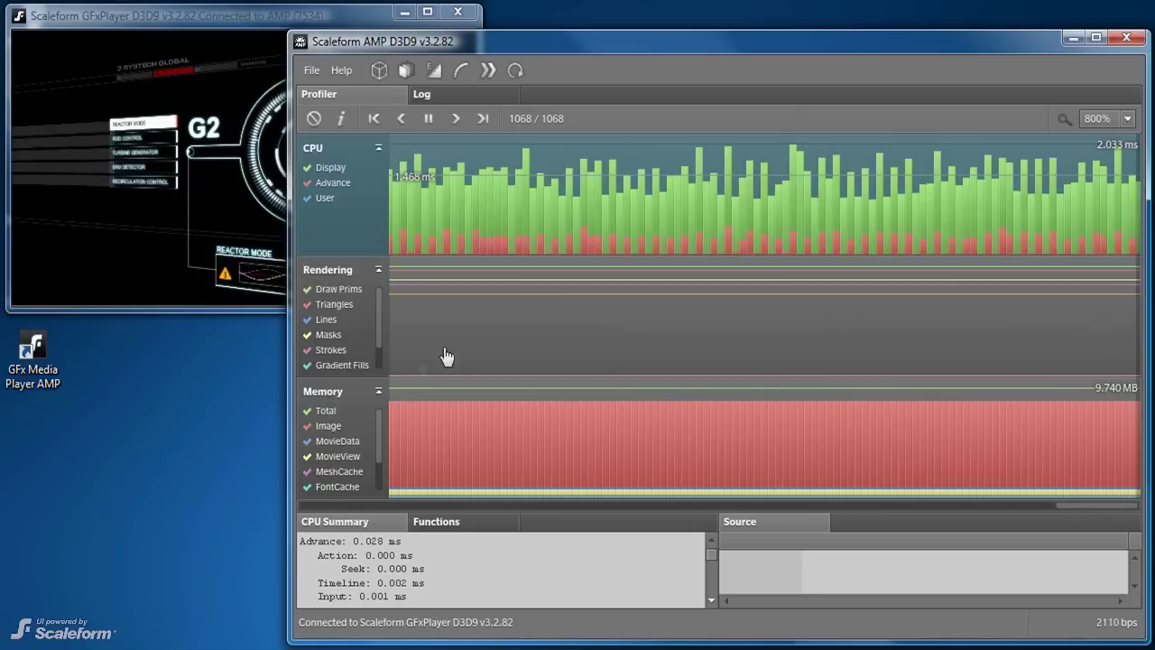
Select the last item in the player's G2 menu, then return to the profiler
left_click(306, 20)
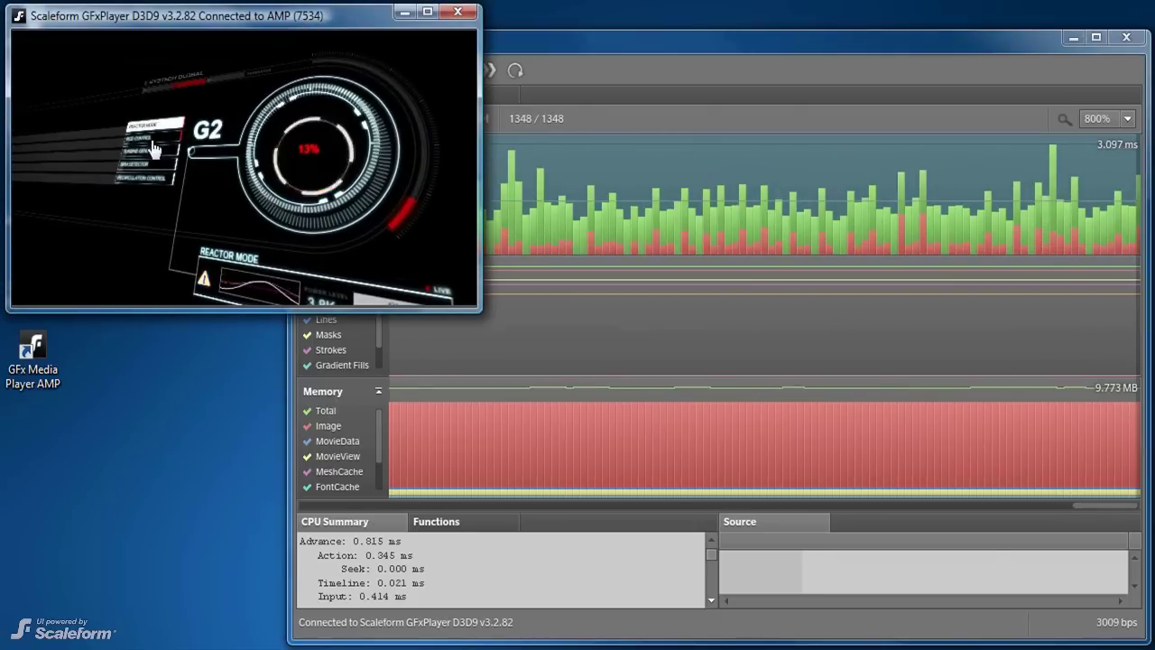
left_click(155, 177)
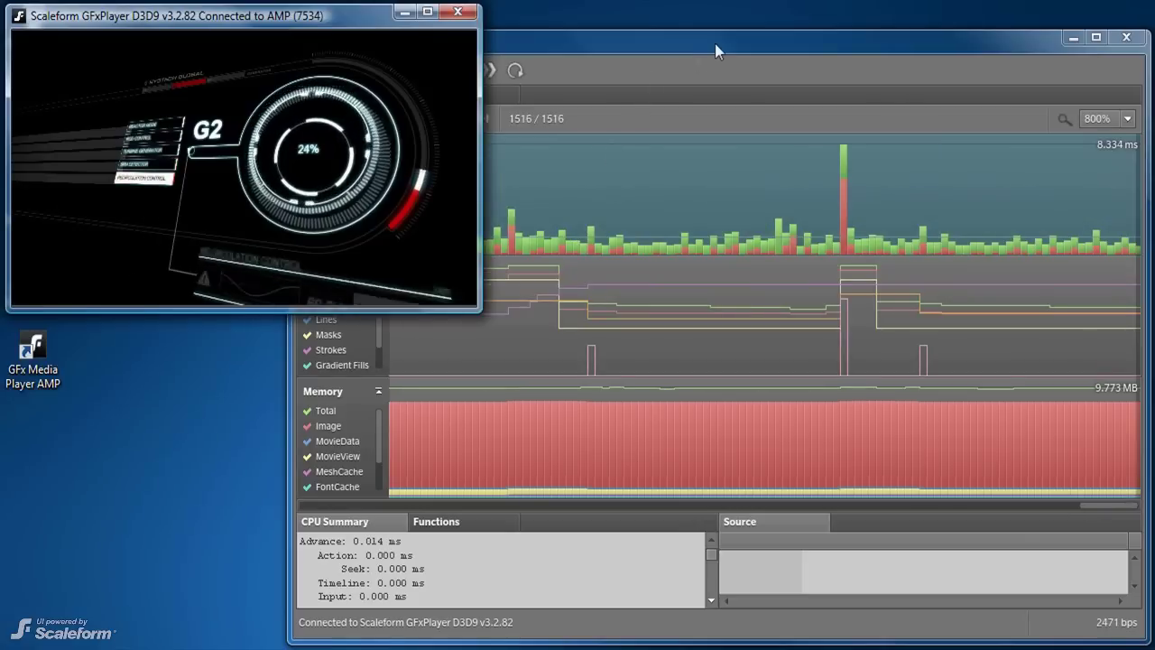
left_click(571, 207)
Collapse the Rendering and Memory graphs and toggle Display and Advance times in the CPU graph
left_click(378, 269)
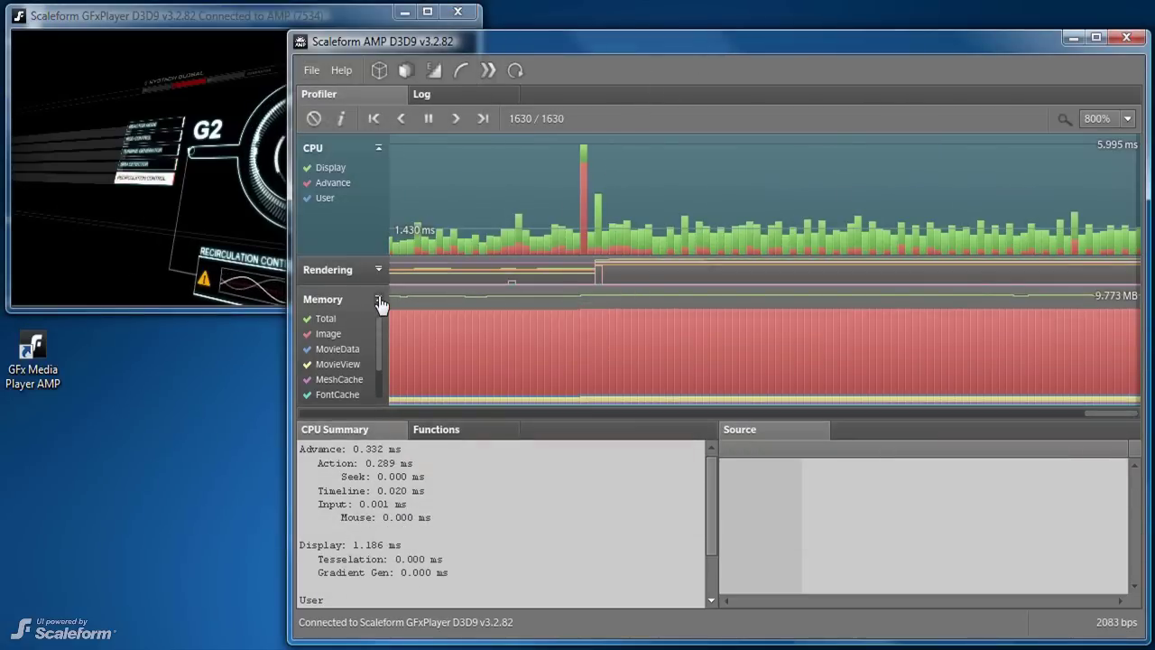
left_click(378, 301)
left_click(307, 170)
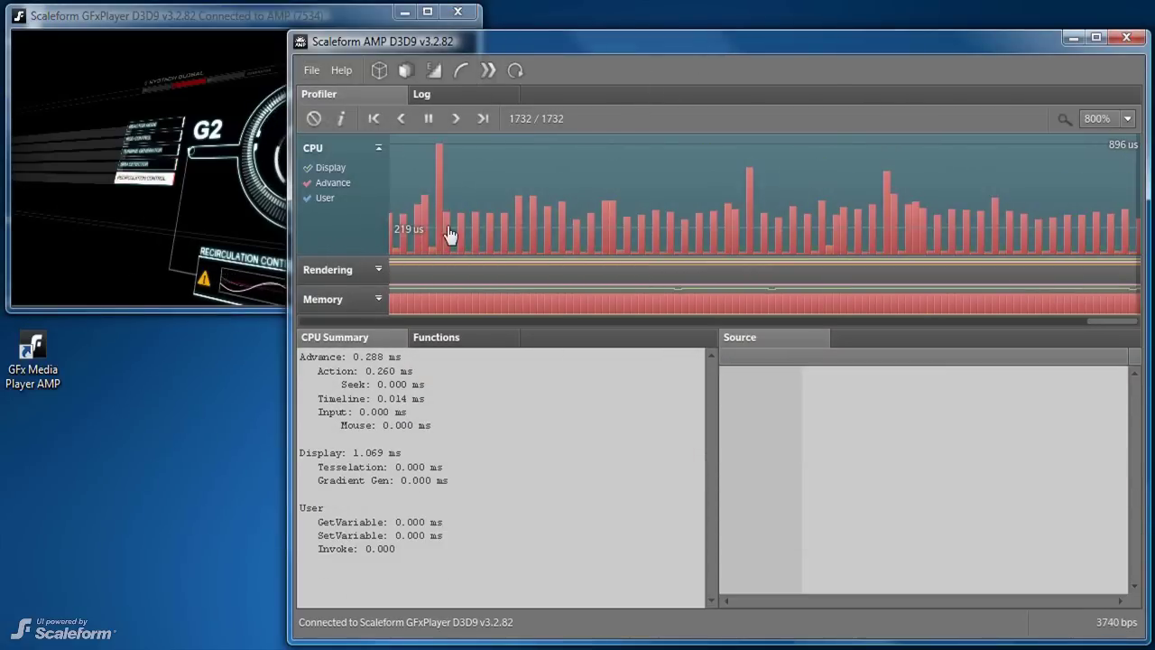
left_click(308, 167)
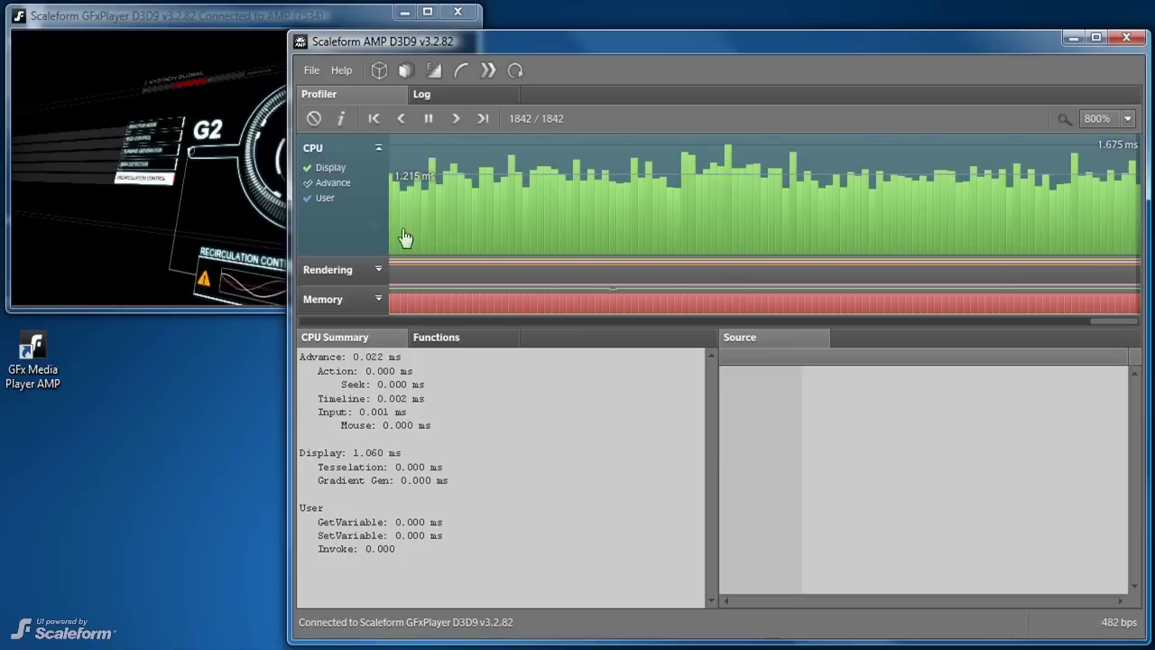
left_click(307, 184)
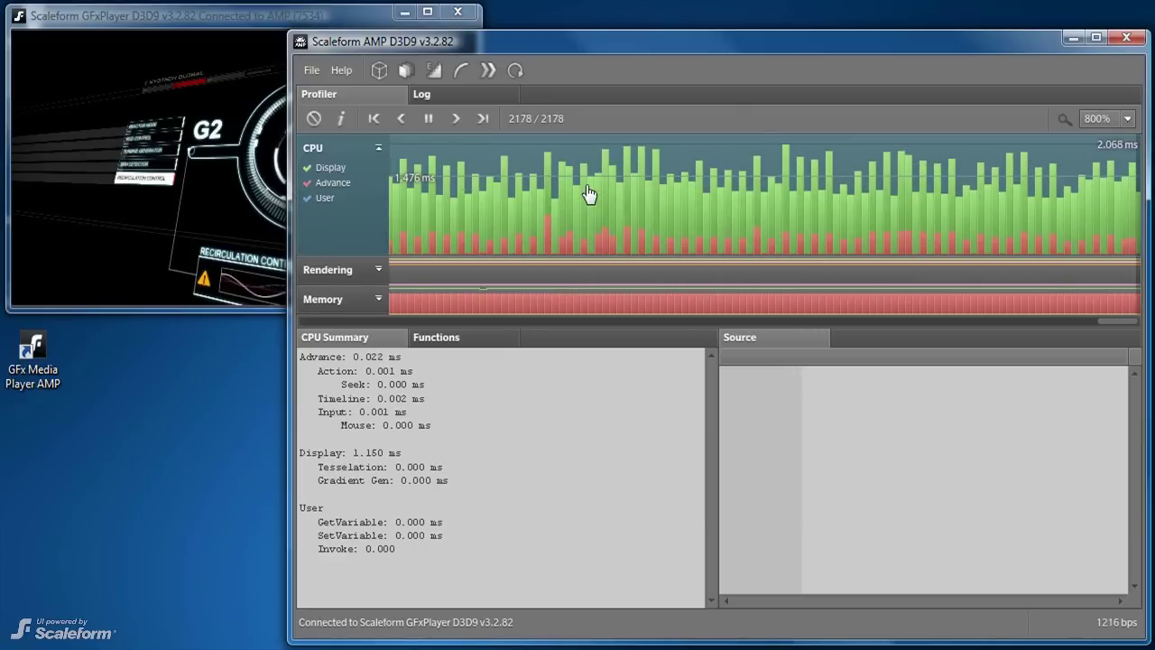
Select the tall CPU spike frame on the timeline
scroll(1021, 268, "down", 5)
left_click(1023, 266)
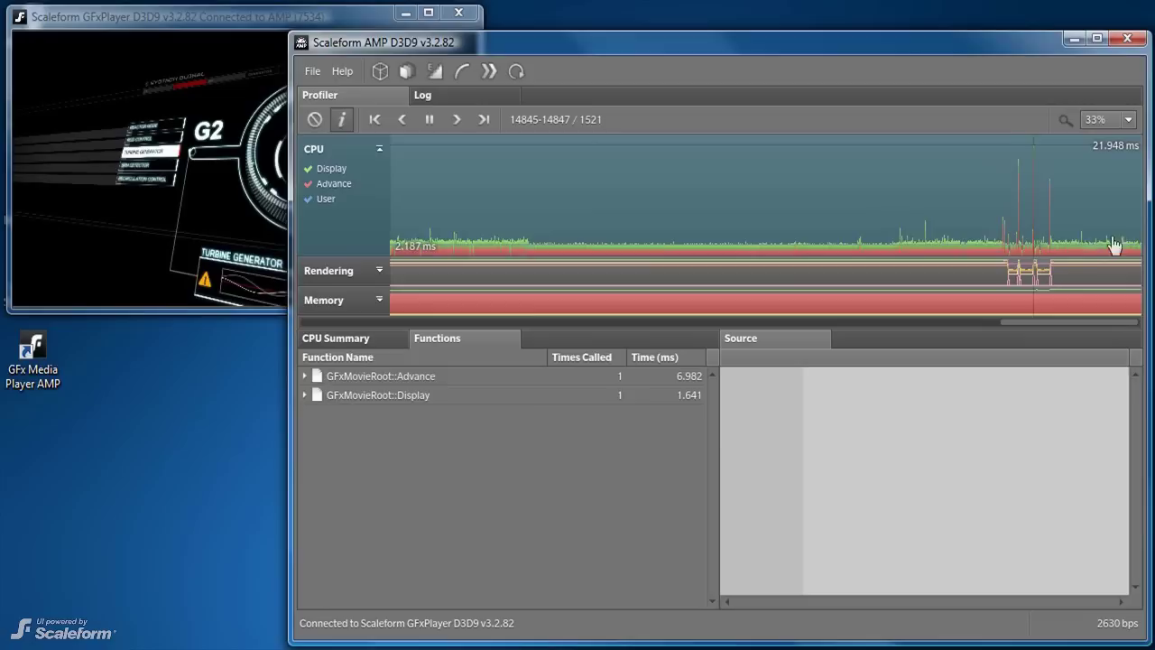
scroll(1023, 259, "up", 5)
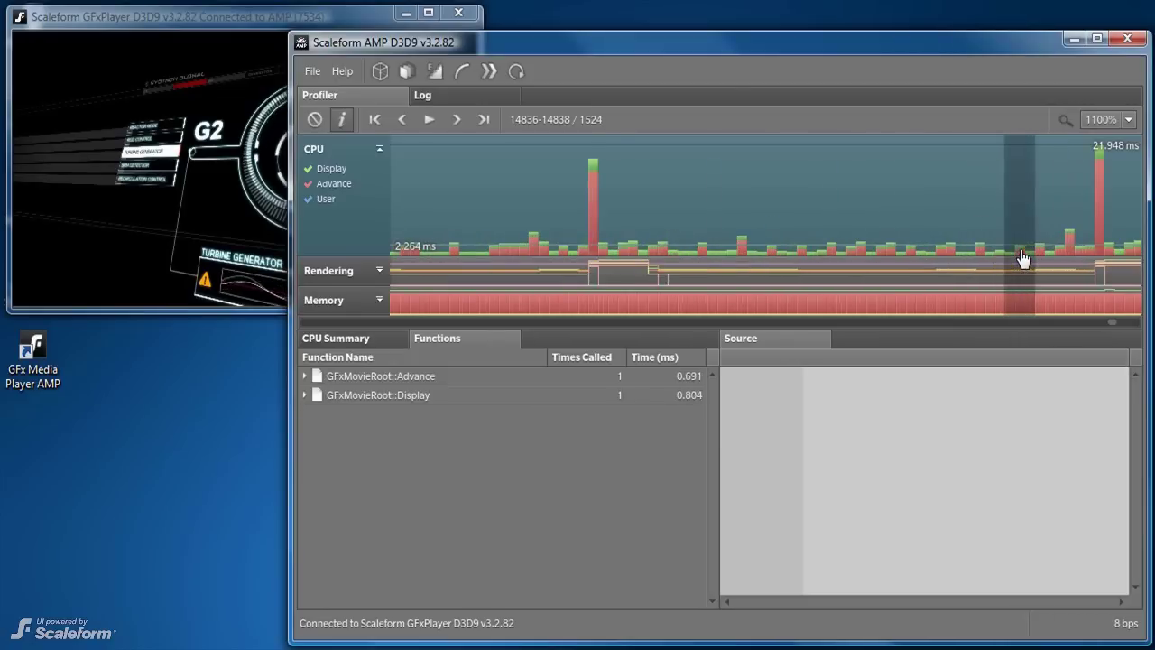
left_click(1099, 253)
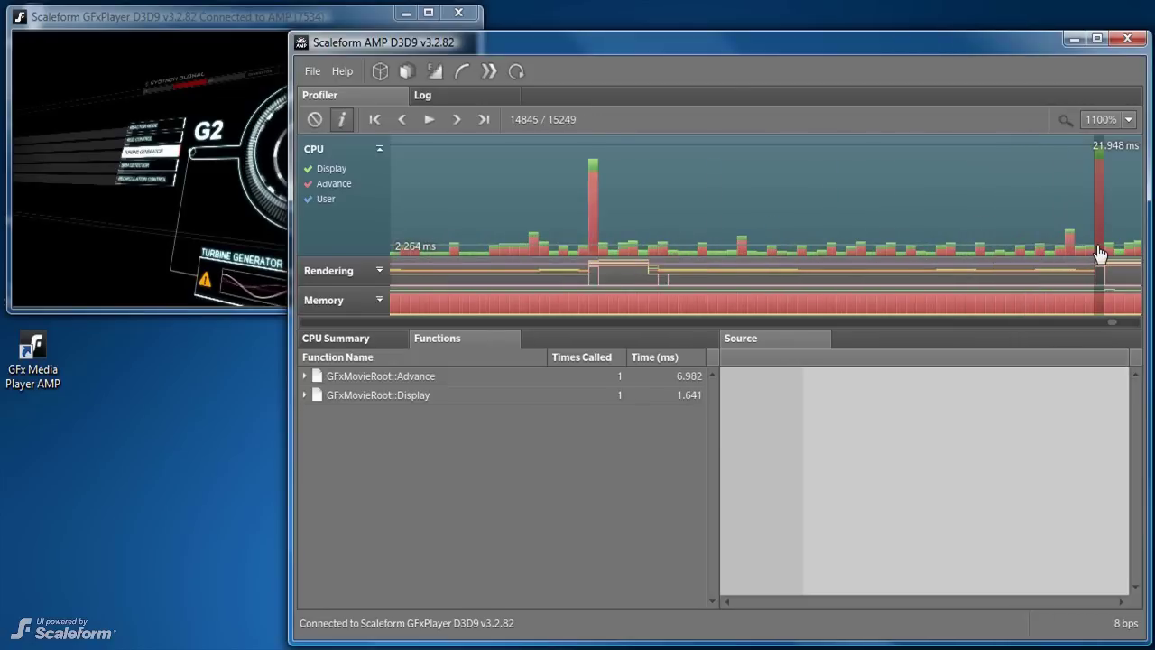
Expand Advance and DoActions in Functions and show the gfx.controls.Button source
left_click(304, 377)
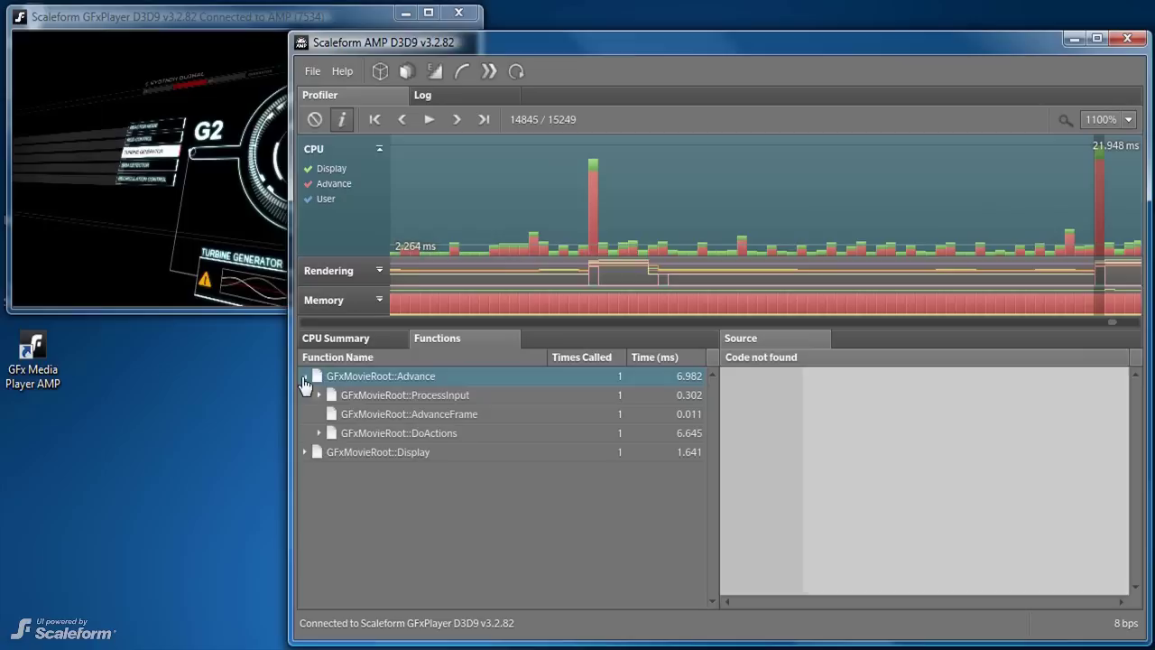
left_click(319, 434)
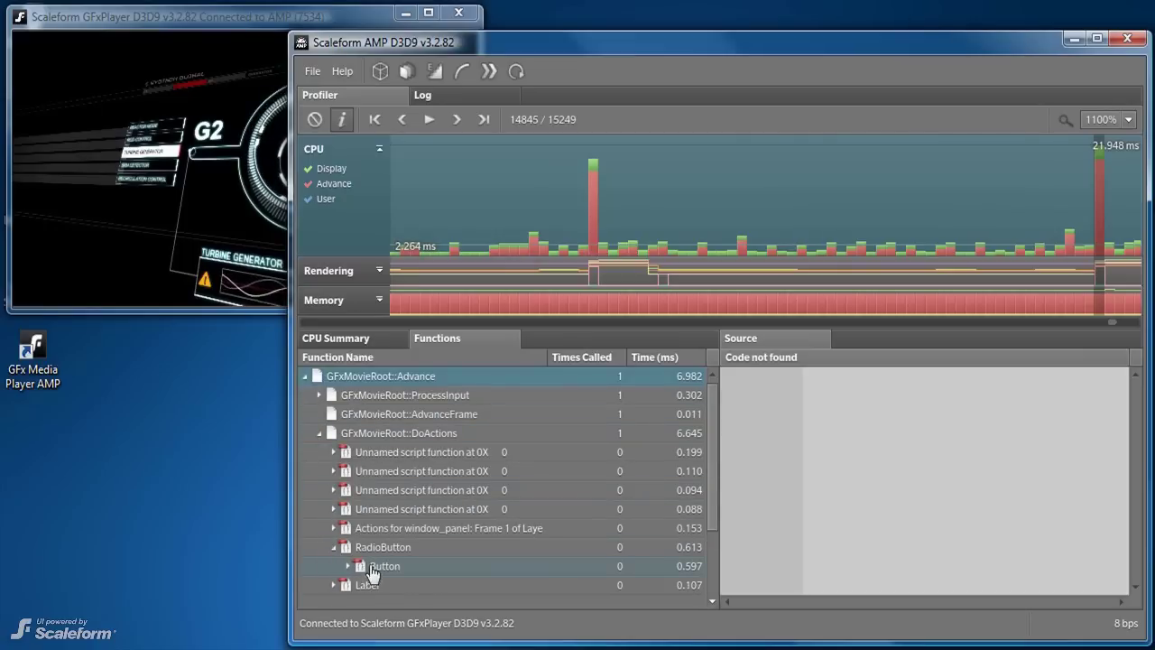
left_click(361, 569)
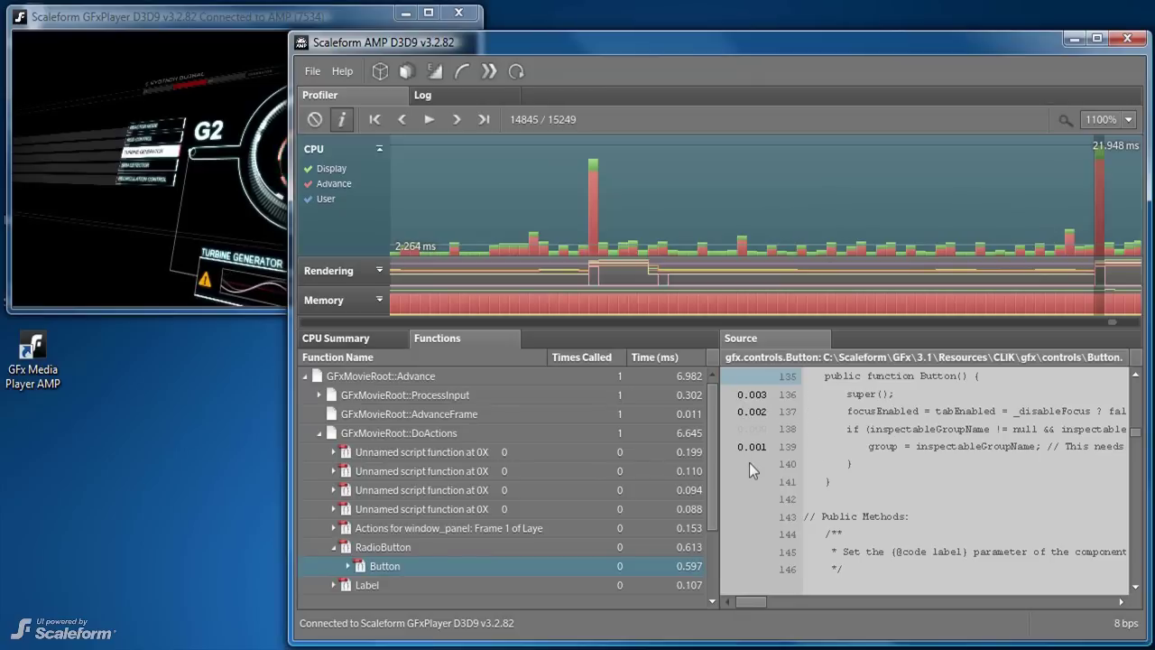
scroll(871, 490, "down", 10)
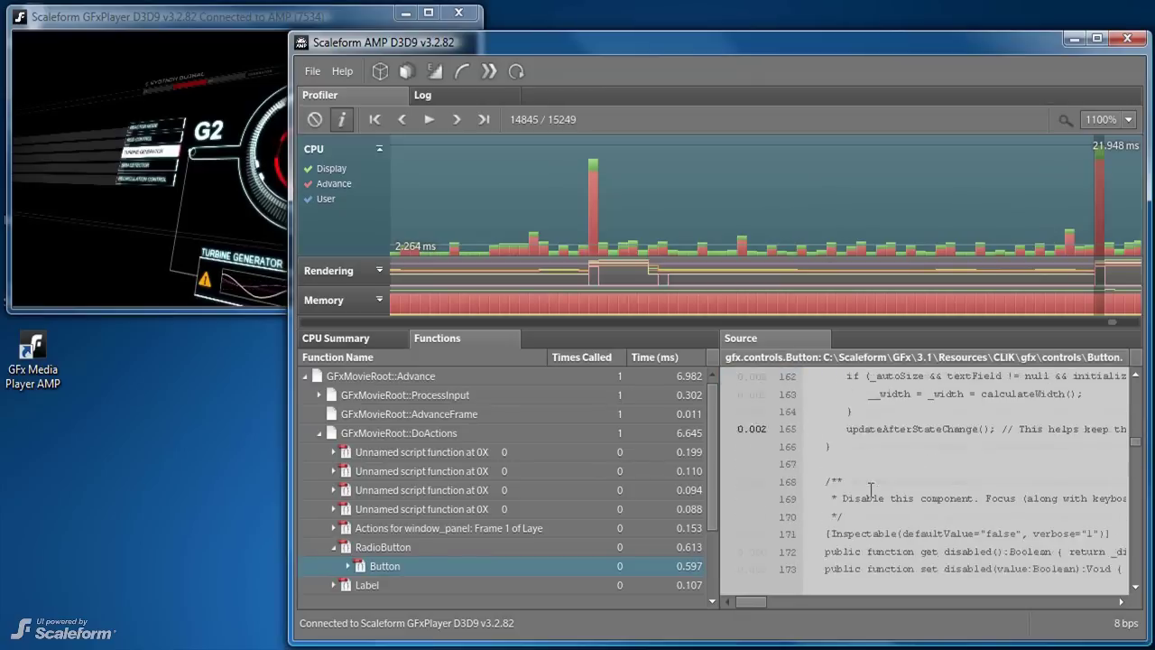
scroll(870, 490, "down", 5)
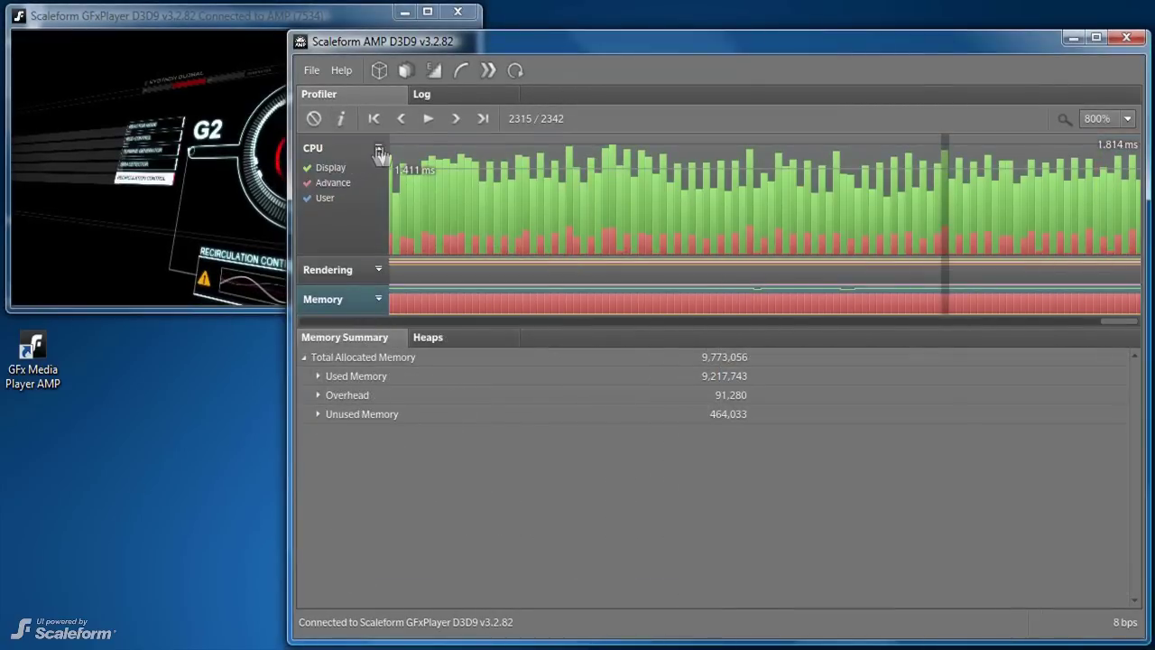
Collapse the CPU graph, expand Rendering, and hide its Draw Prims and Triangles series
left_click(382, 153)
left_click(379, 148)
left_click(380, 173)
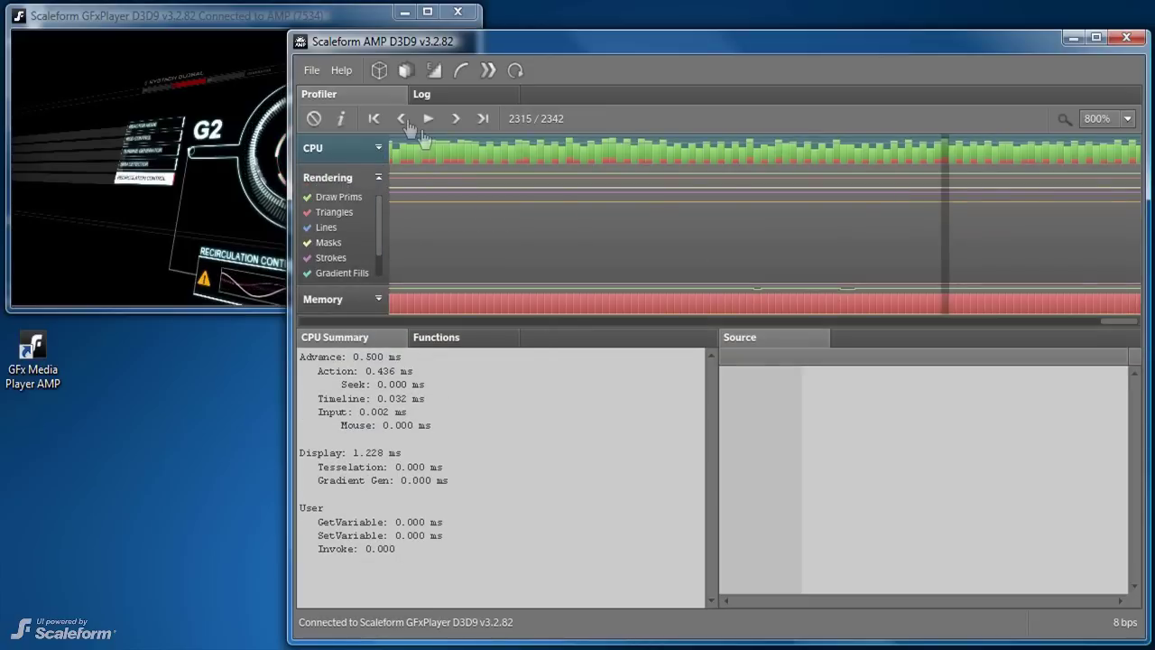
left_click(312, 197)
left_click(309, 212)
Zoom the timeline and select frame 1475 to read its render statistics
scroll(554, 259, "down", 1)
scroll(554, 259, "down", 5)
left_click(972, 264)
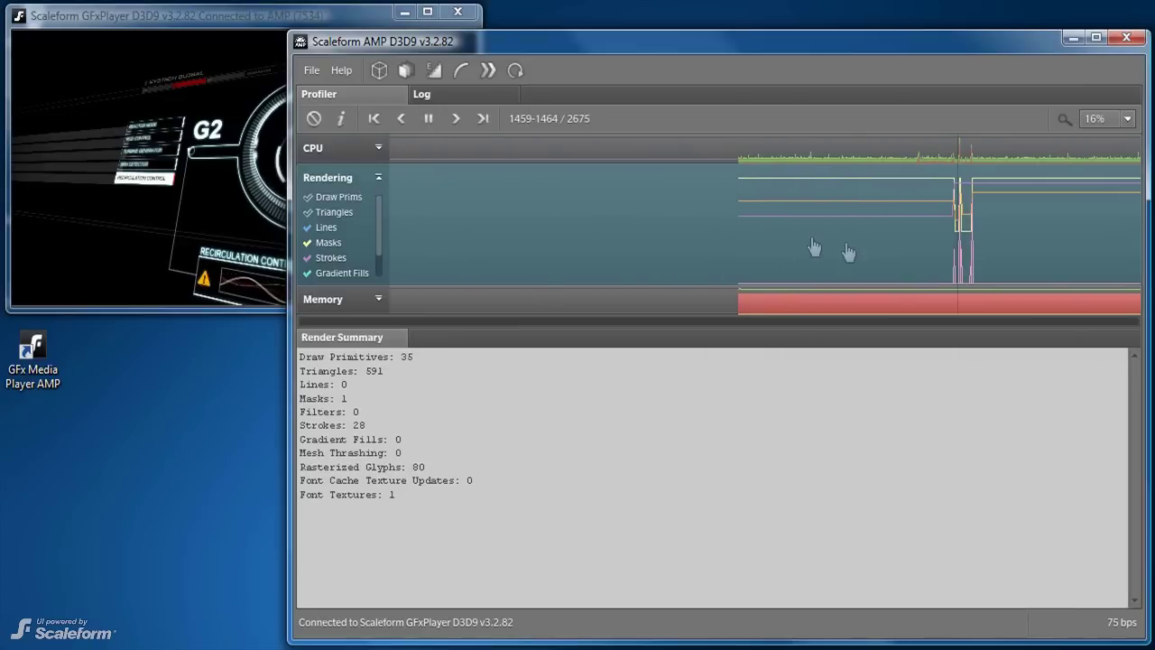
scroll(848, 252, "up", 5)
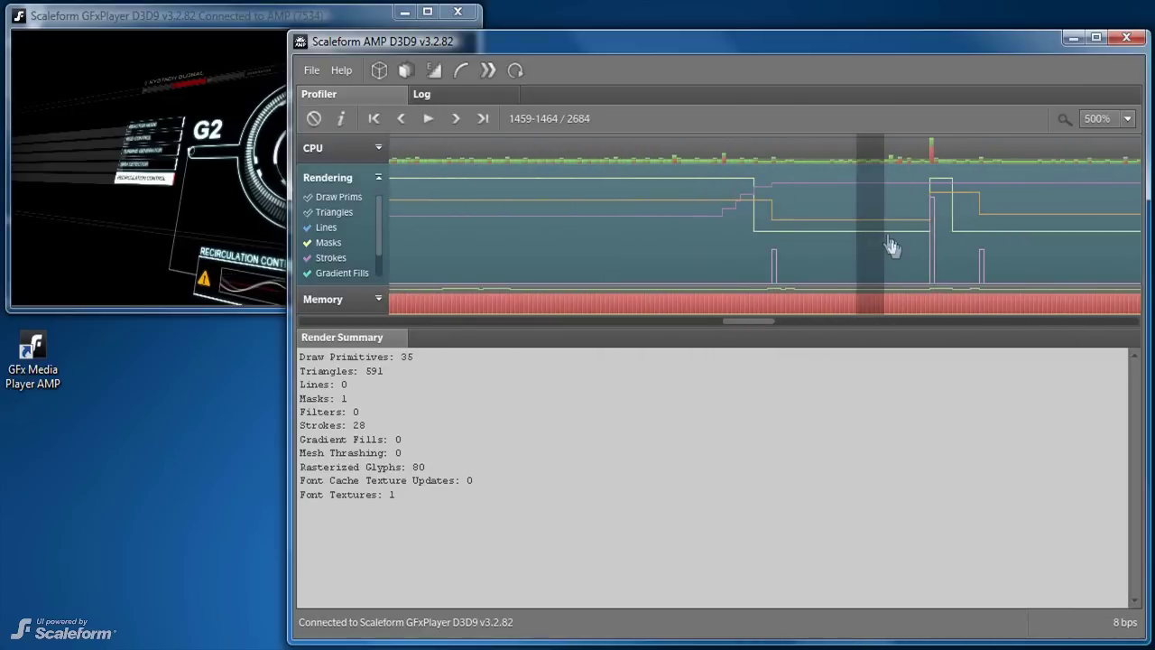
left_click_drag(893, 248, 933, 258)
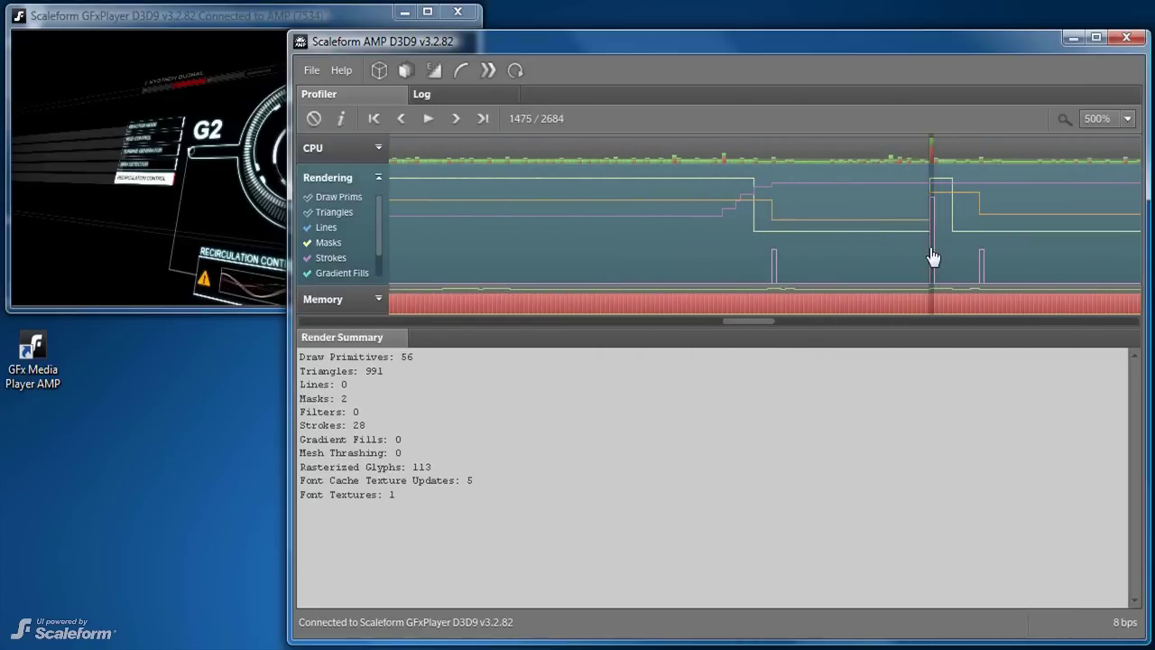
Toggle Draw Prims, zoom to 1200%, and move the selection back to frame 14804
left_click(308, 198)
left_click(308, 199)
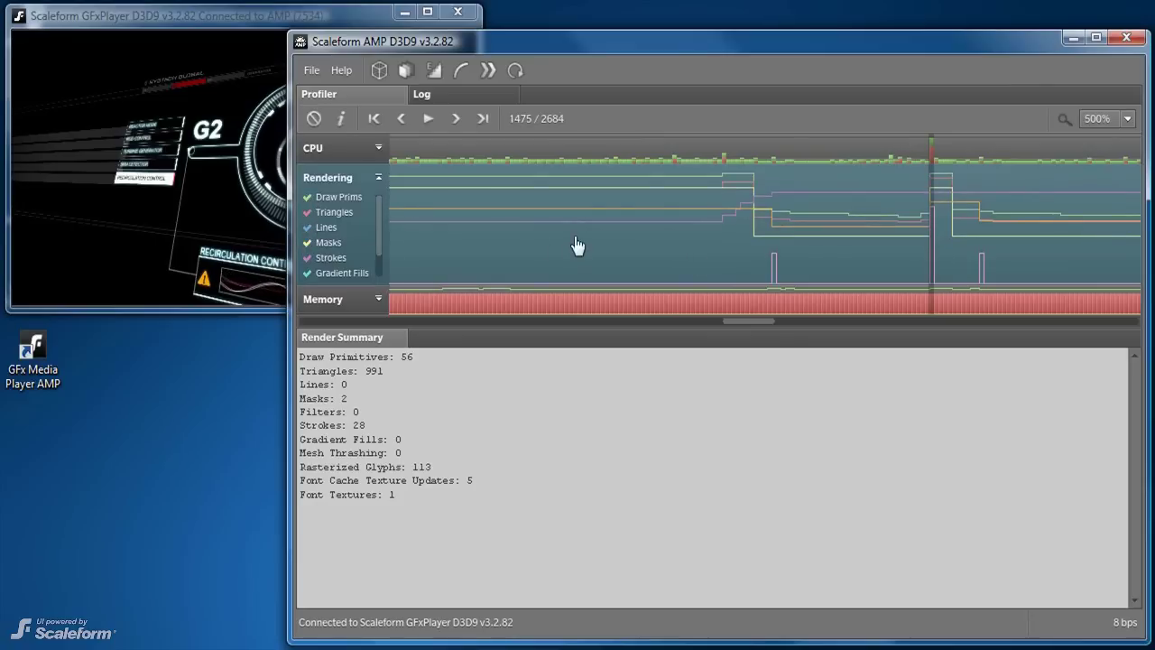
scroll(944, 286, "up", 2)
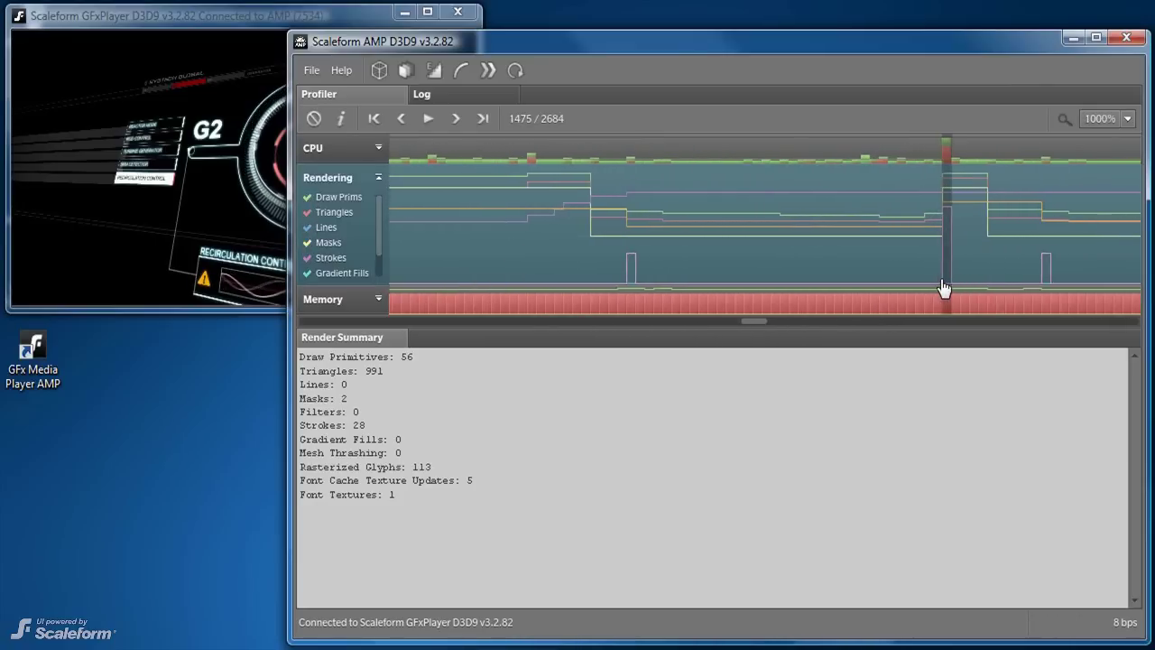
scroll(944, 287, "up", 1)
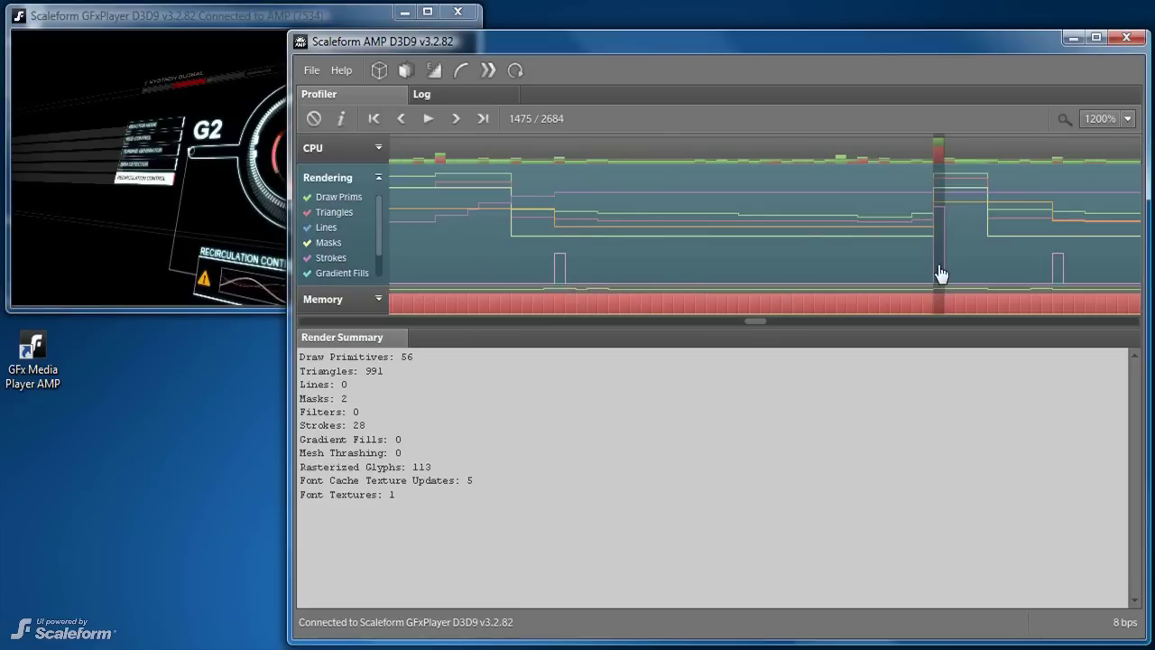
left_click_drag(938, 274, 944, 314)
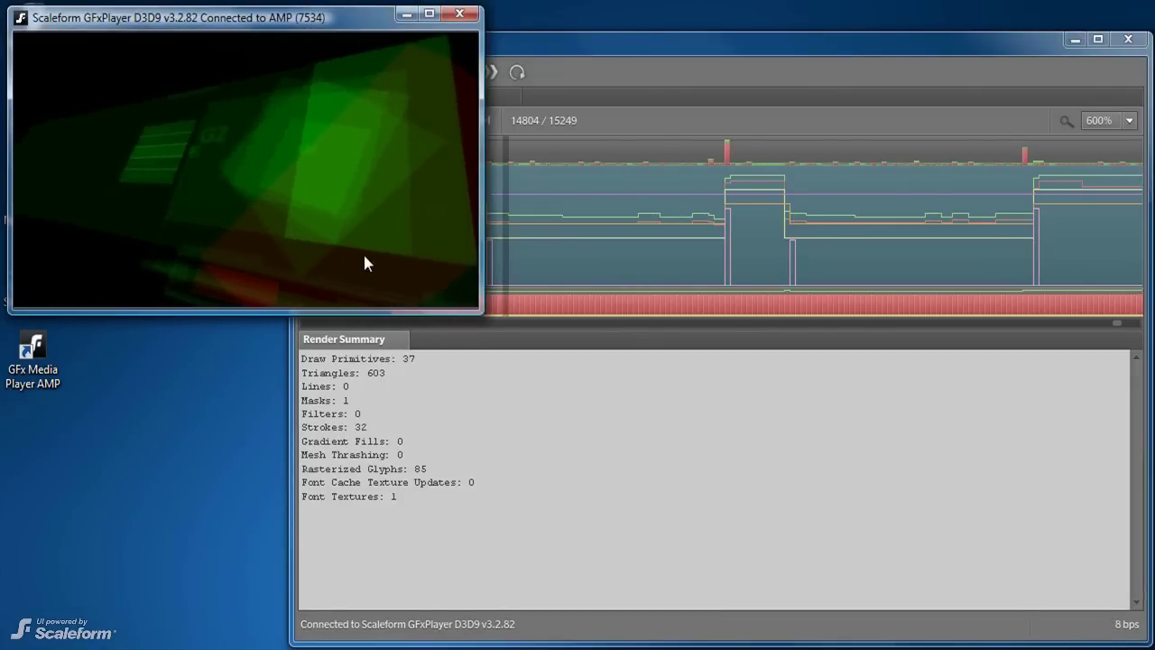
left_click(563, 43)
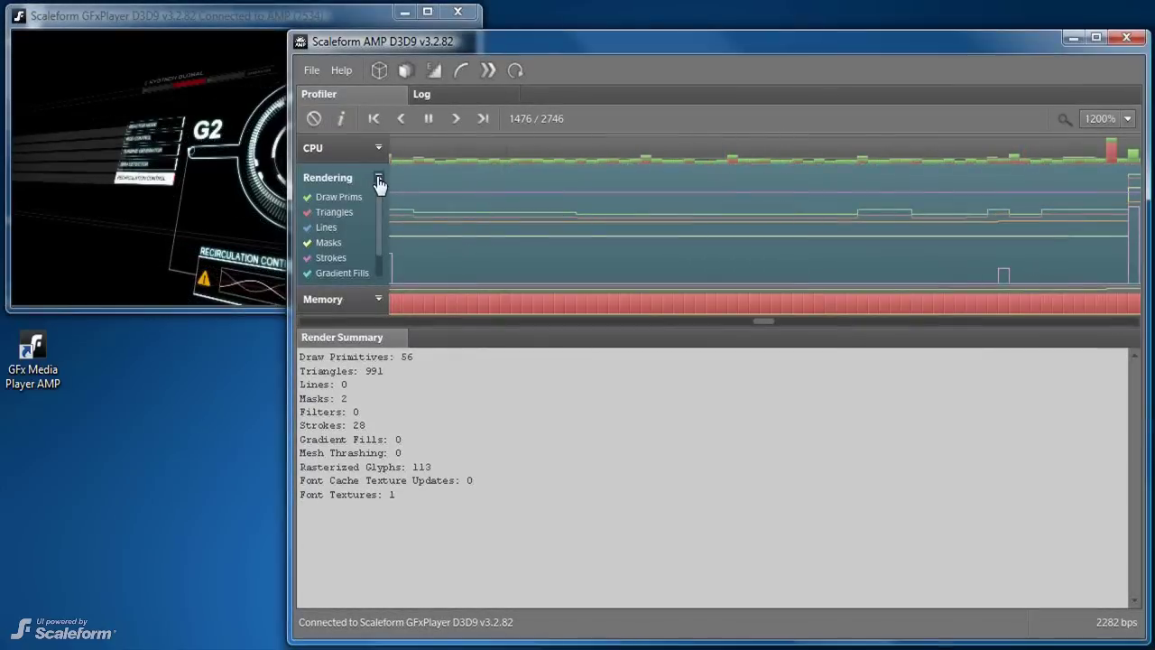
Collapse Rendering, expand the Memory graph, zoom out, and show memory details
left_click(379, 180)
left_click(379, 207)
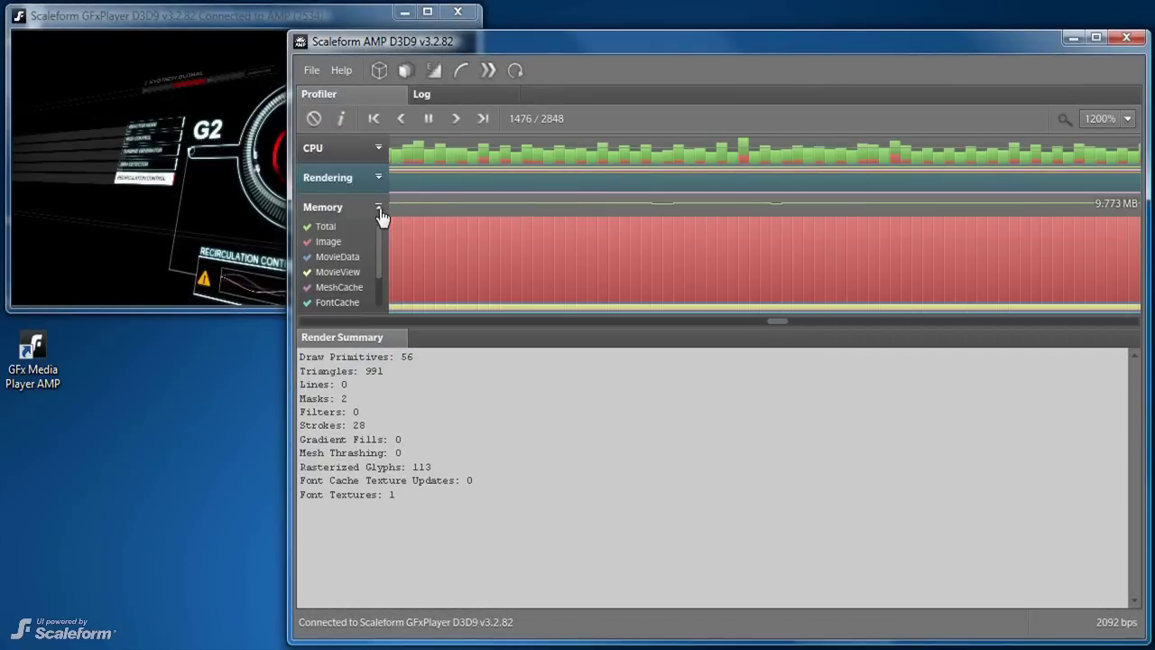
scroll(619, 268, "down", 3)
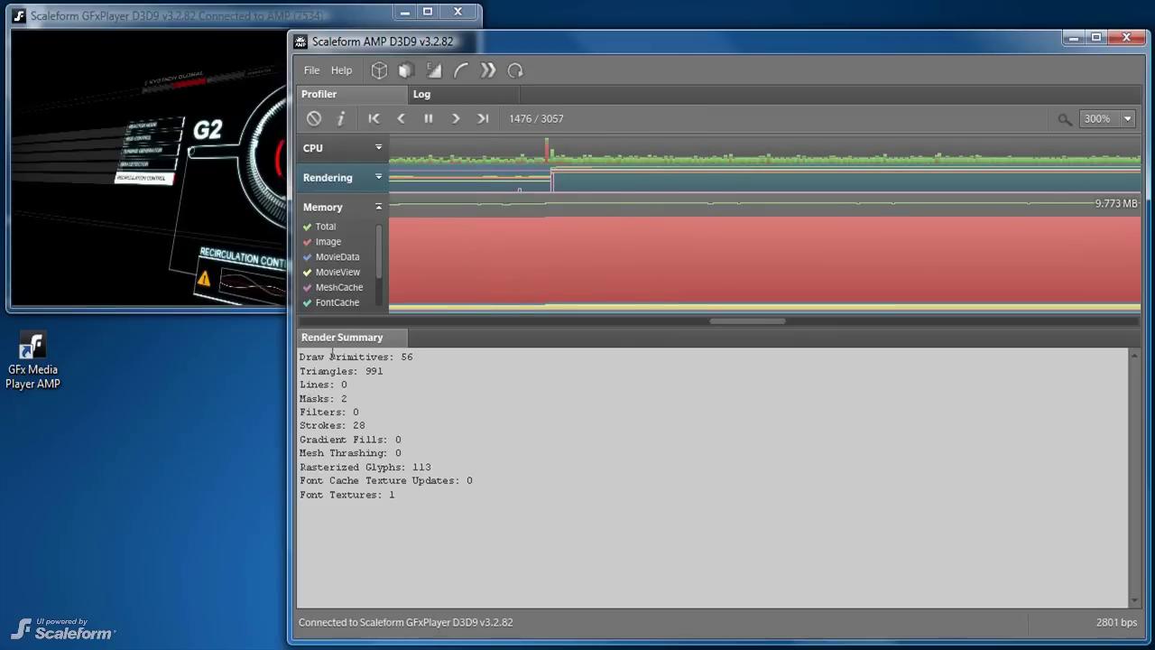
left_click(346, 208)
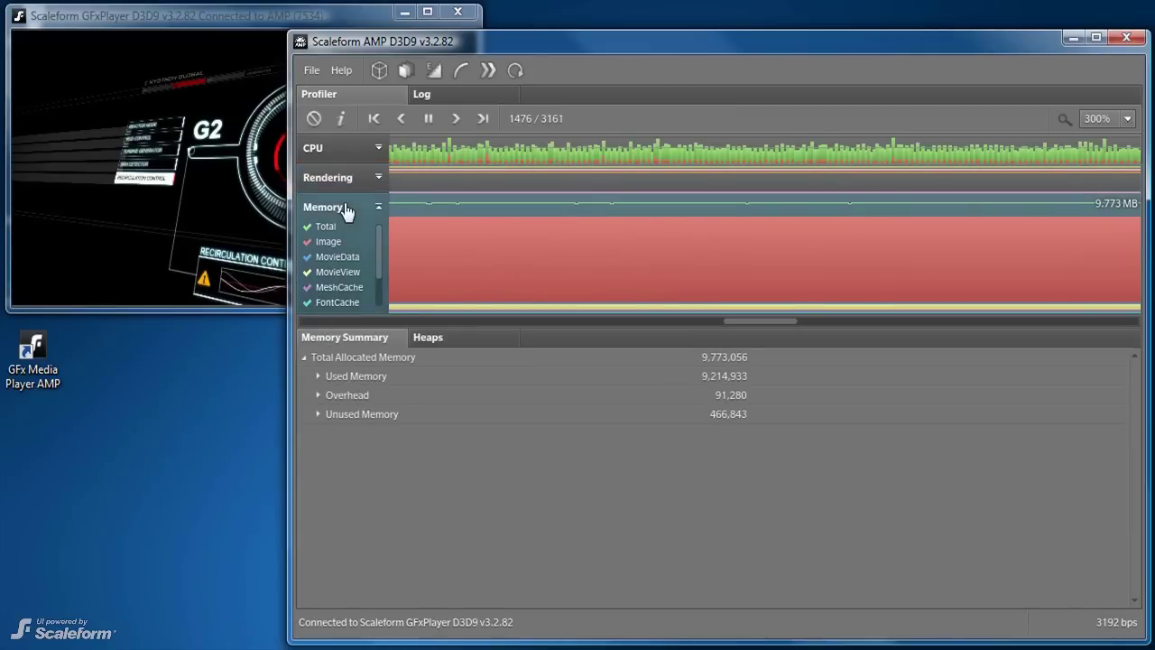
Expand Used Memory and its Image and Video entries, selecting the String row
left_click(318, 376)
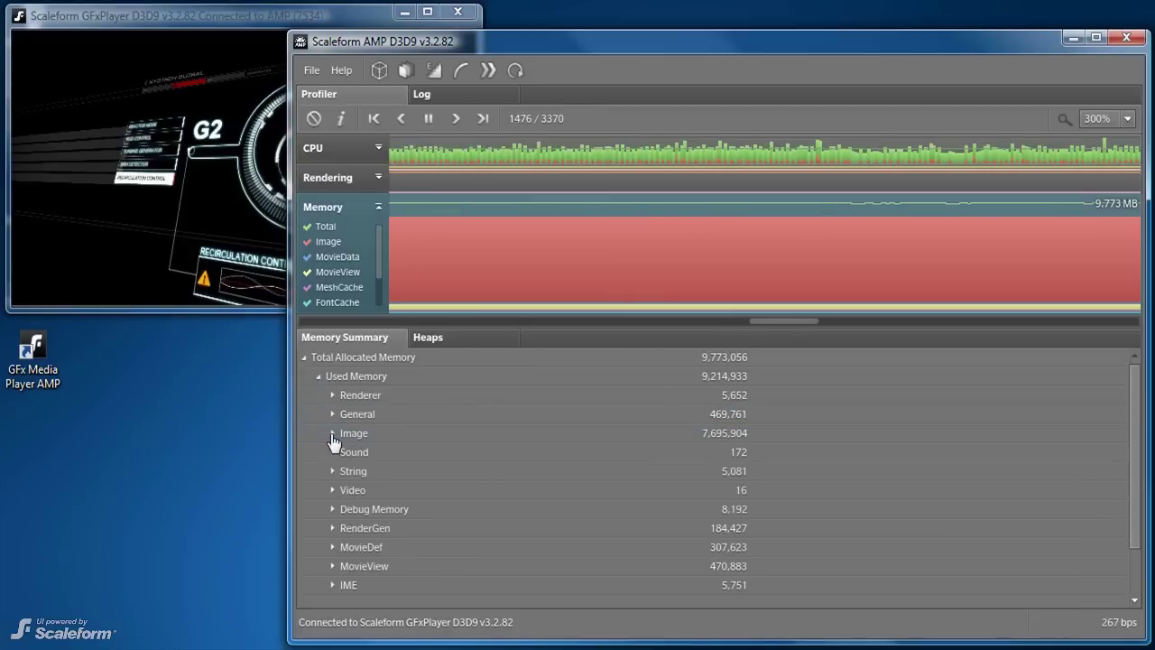
left_click(331, 433)
left_click(329, 516)
left_click(332, 528)
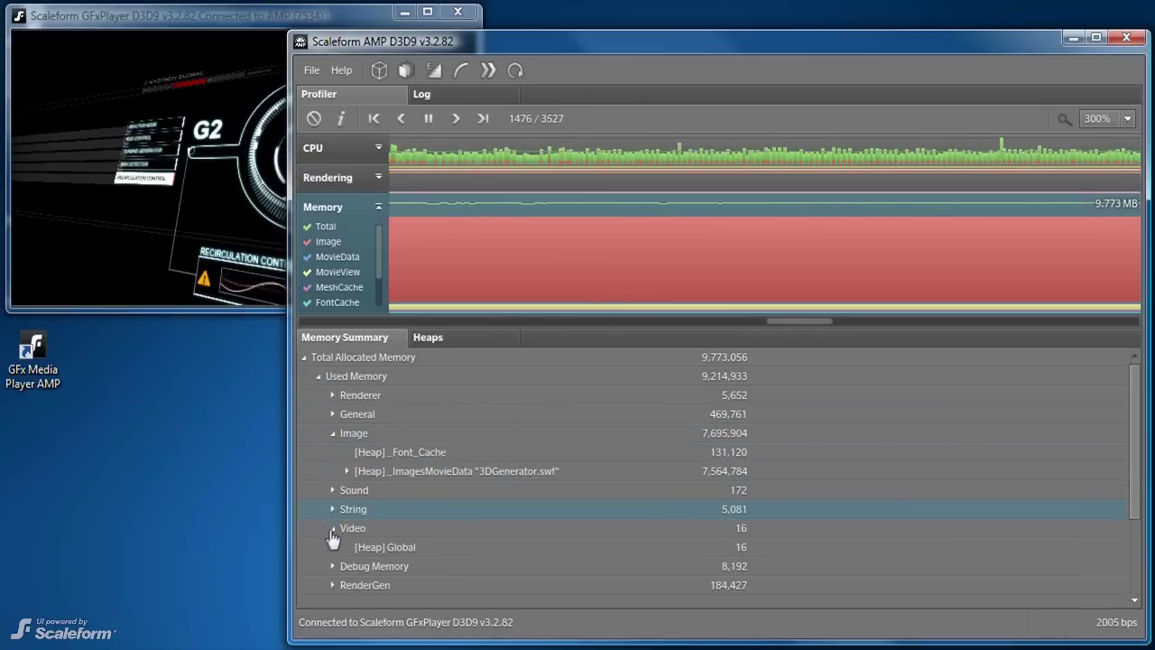
In the Heaps report, expand [Heap] Global and its Heap Summary footprint figures
left_click(428, 339)
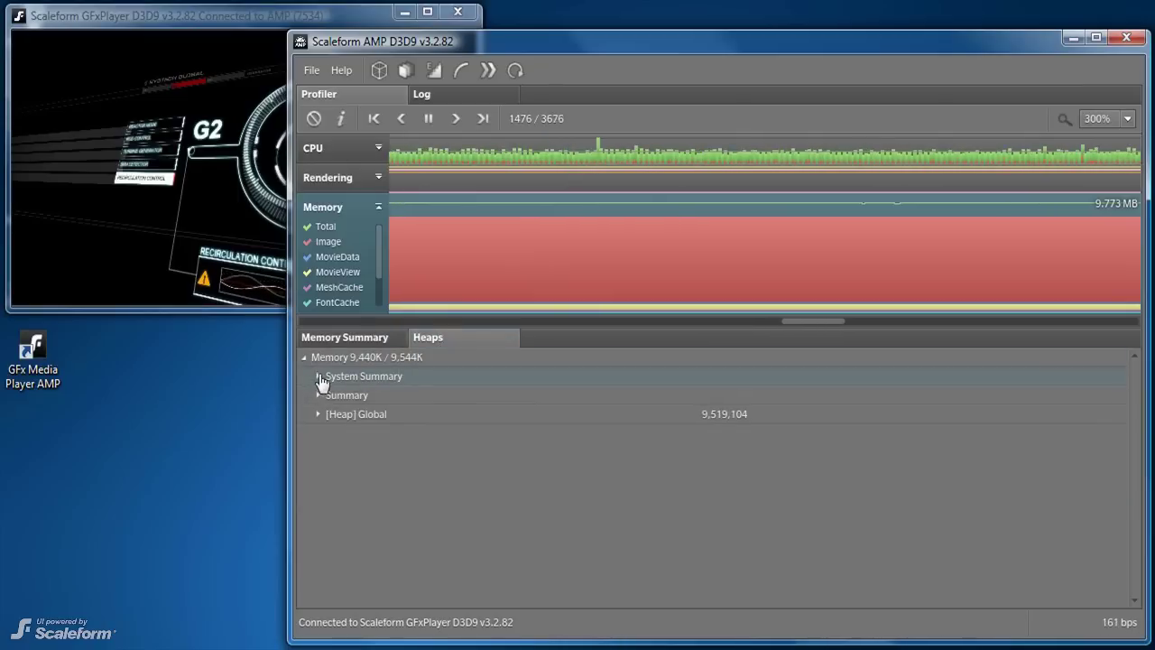
left_click(318, 415)
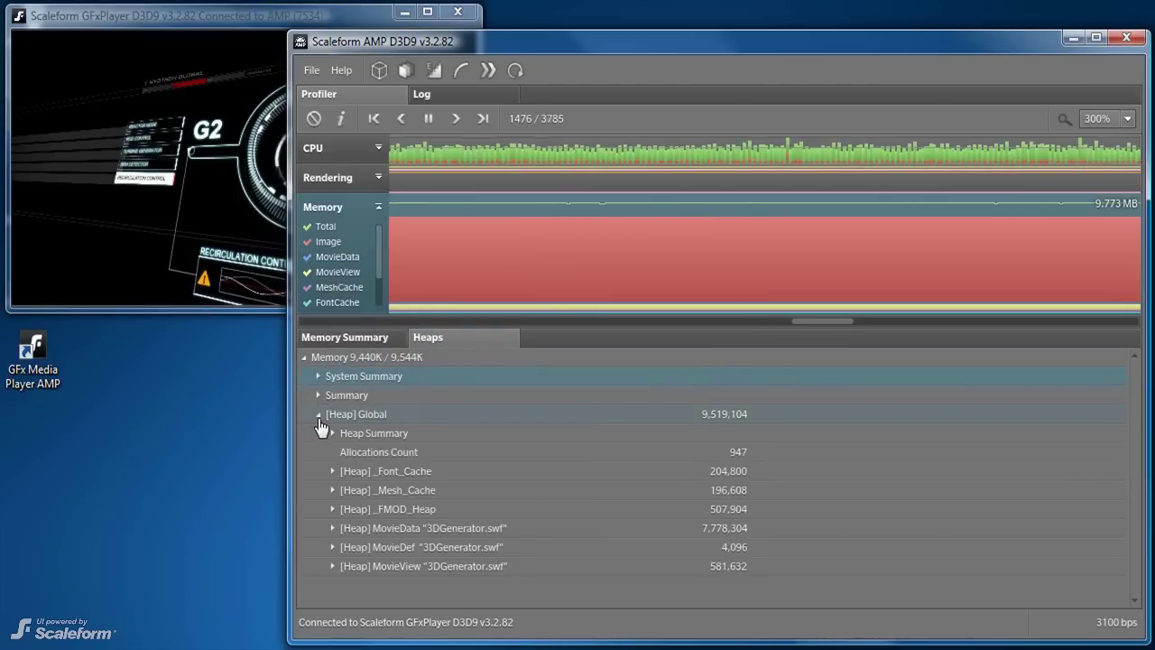
left_click(332, 435)
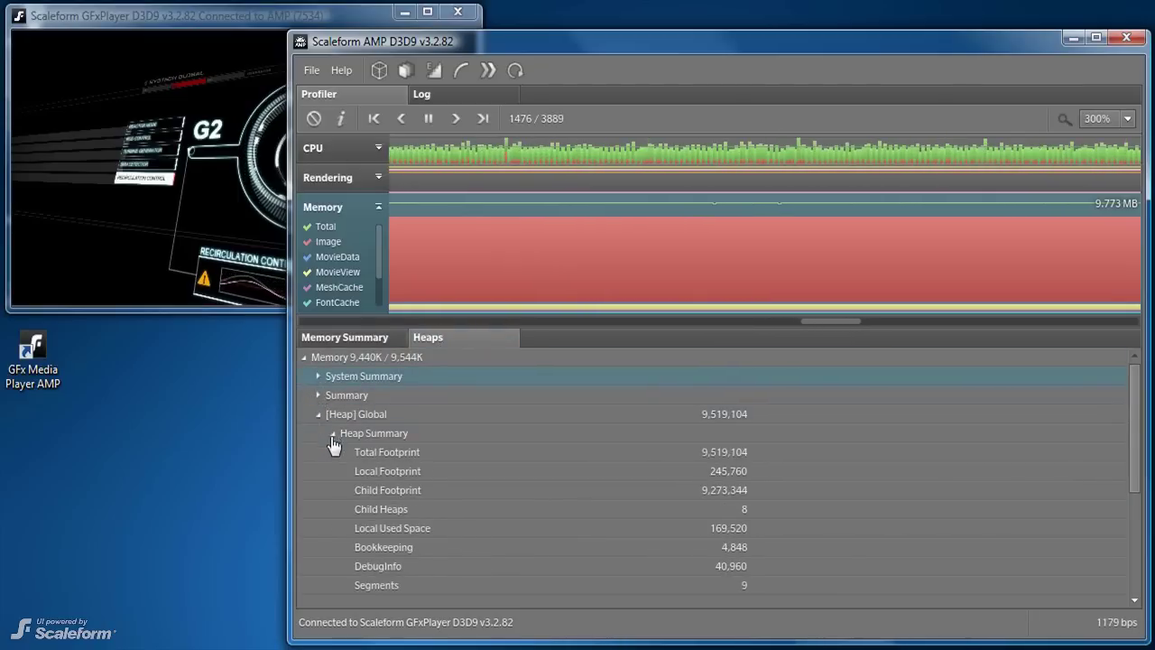
scroll(394, 466, "down", 3)
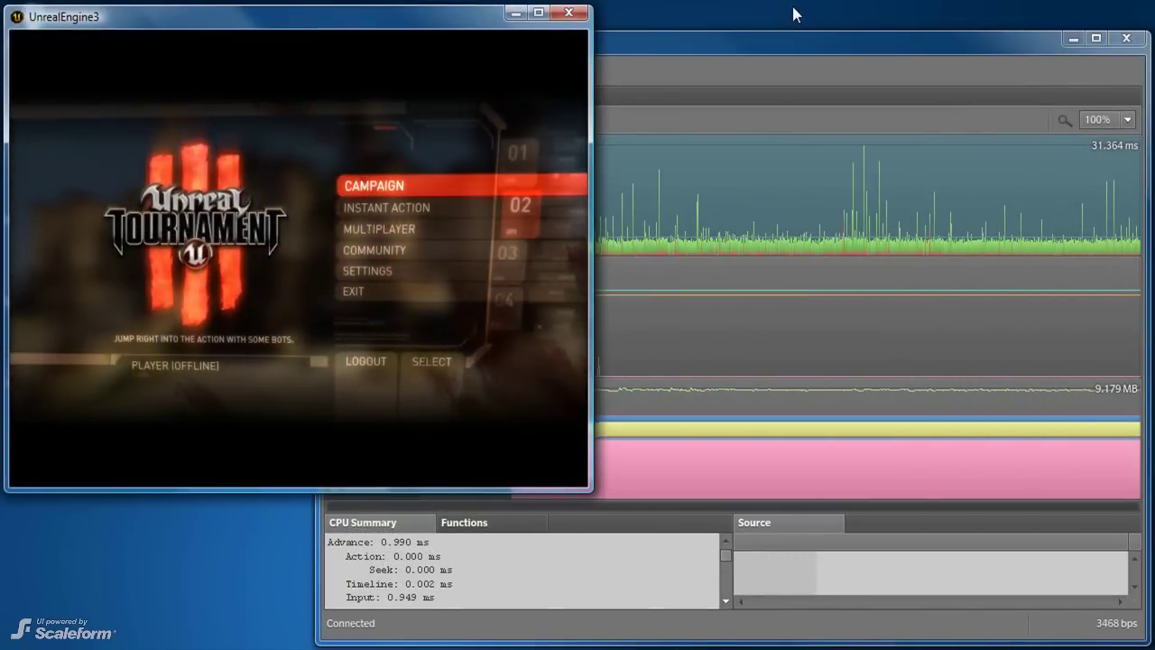
Highlight Community in the UT3 menu, then show the CTF scoreboard (F1) and inventory (i)
left_click(378, 253)
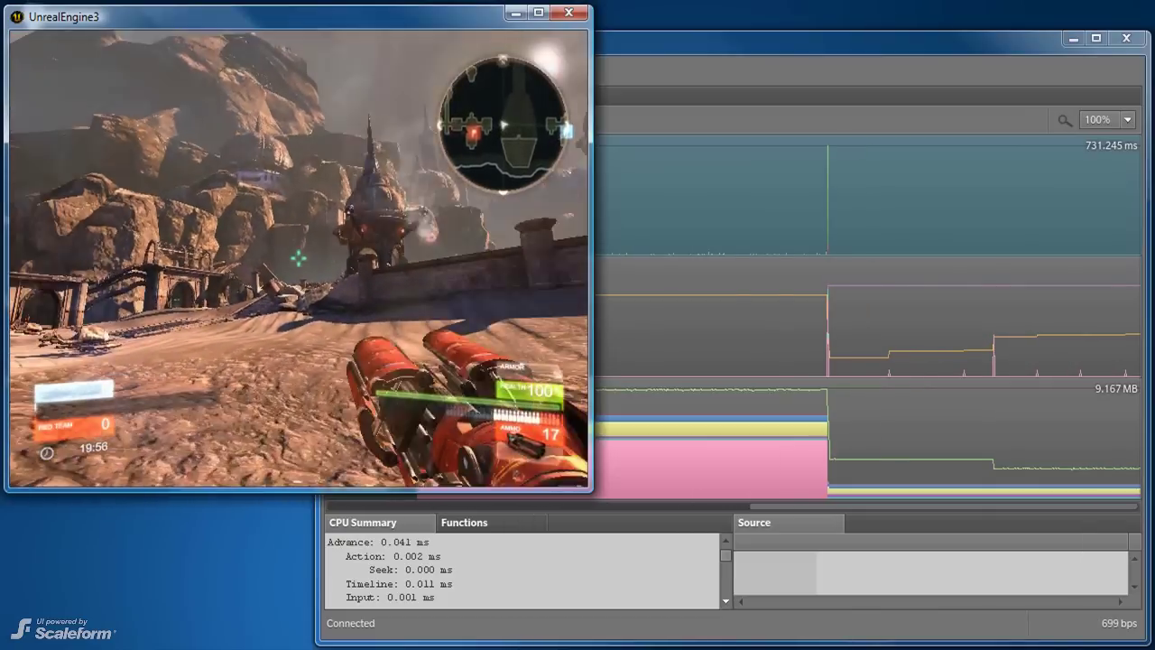
key("F1")
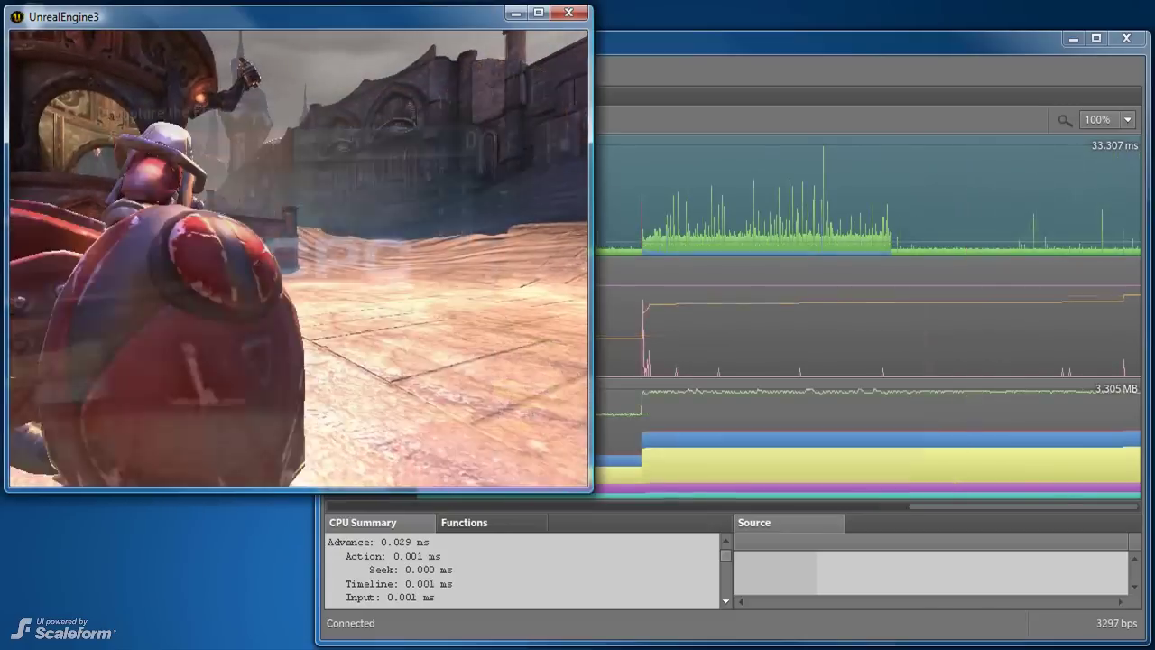
key("i")
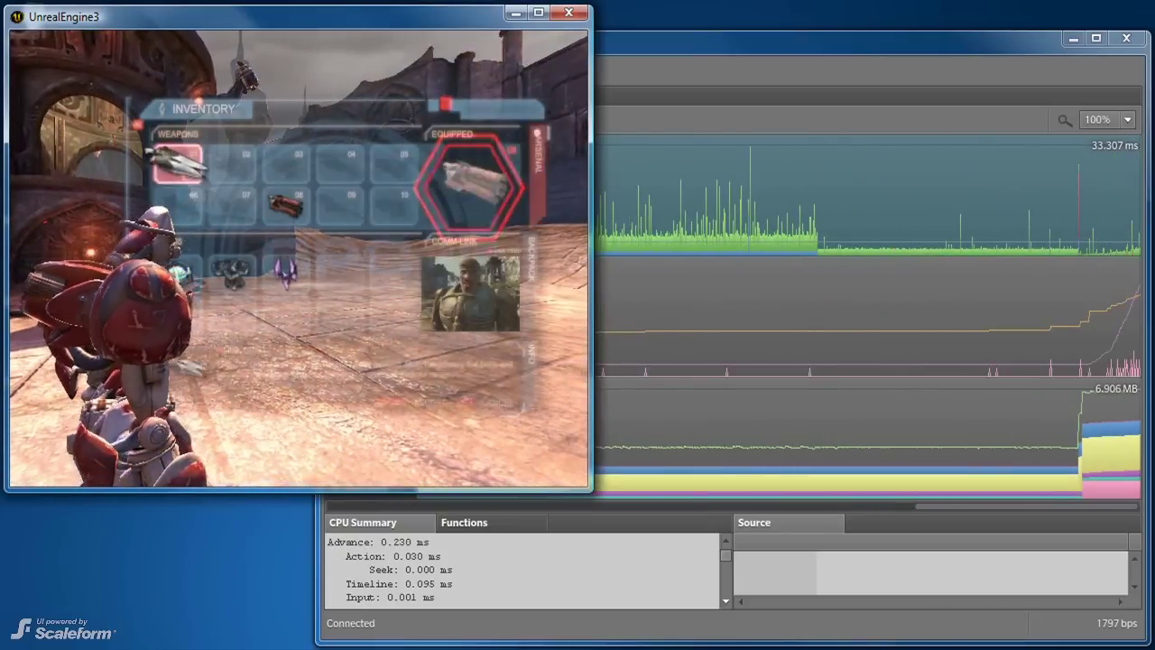